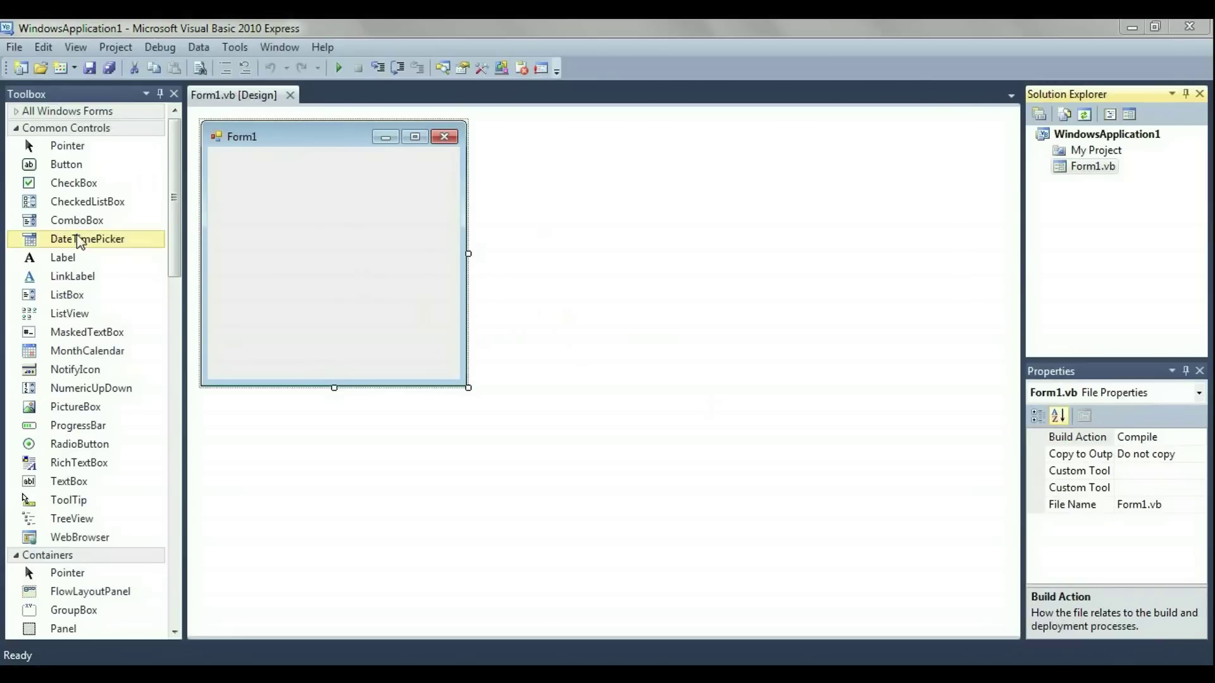
- Add a blank Windows Form named Form2.vb to the project from the Project menu
left_click(116, 48)
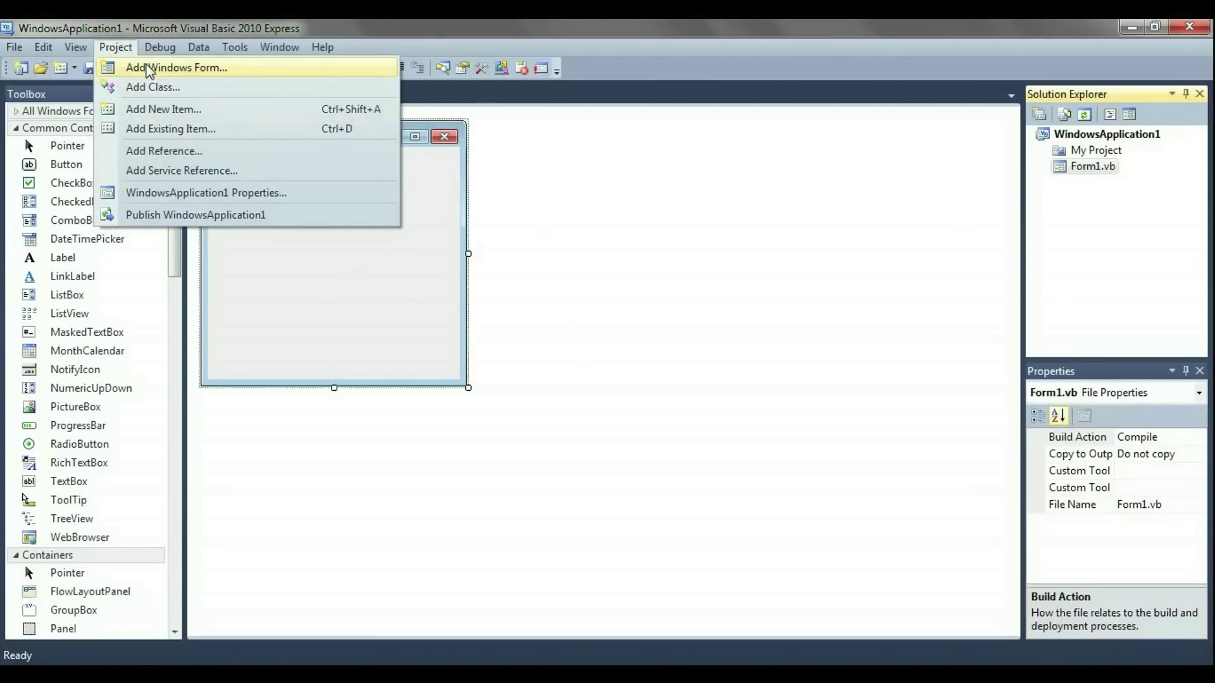
left_click(148, 69)
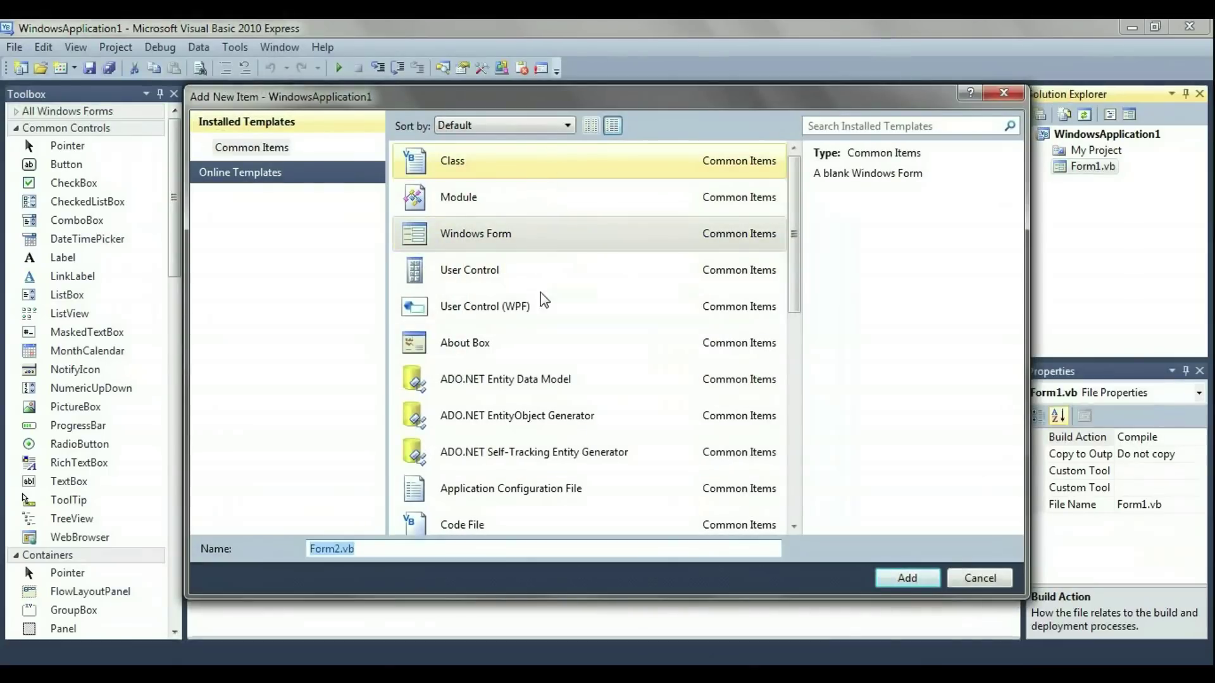
double_click(477, 239)
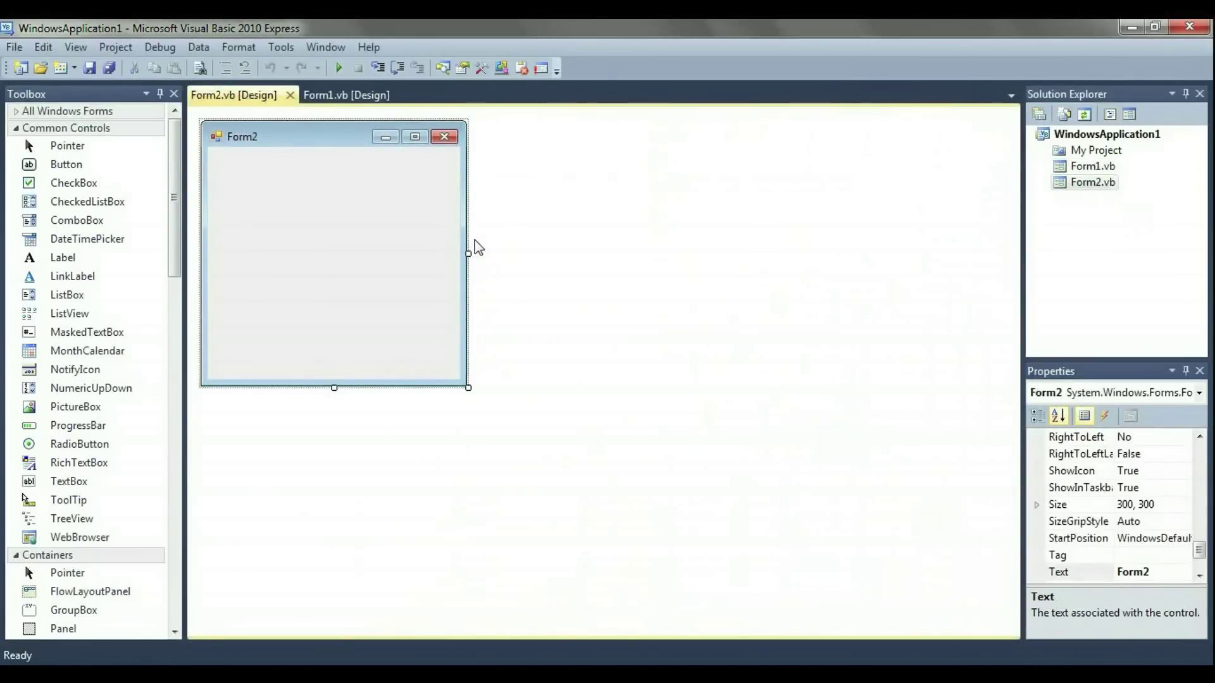
- Place Button1 on Form1 and resize it to about 110 by 32
left_click(332, 99)
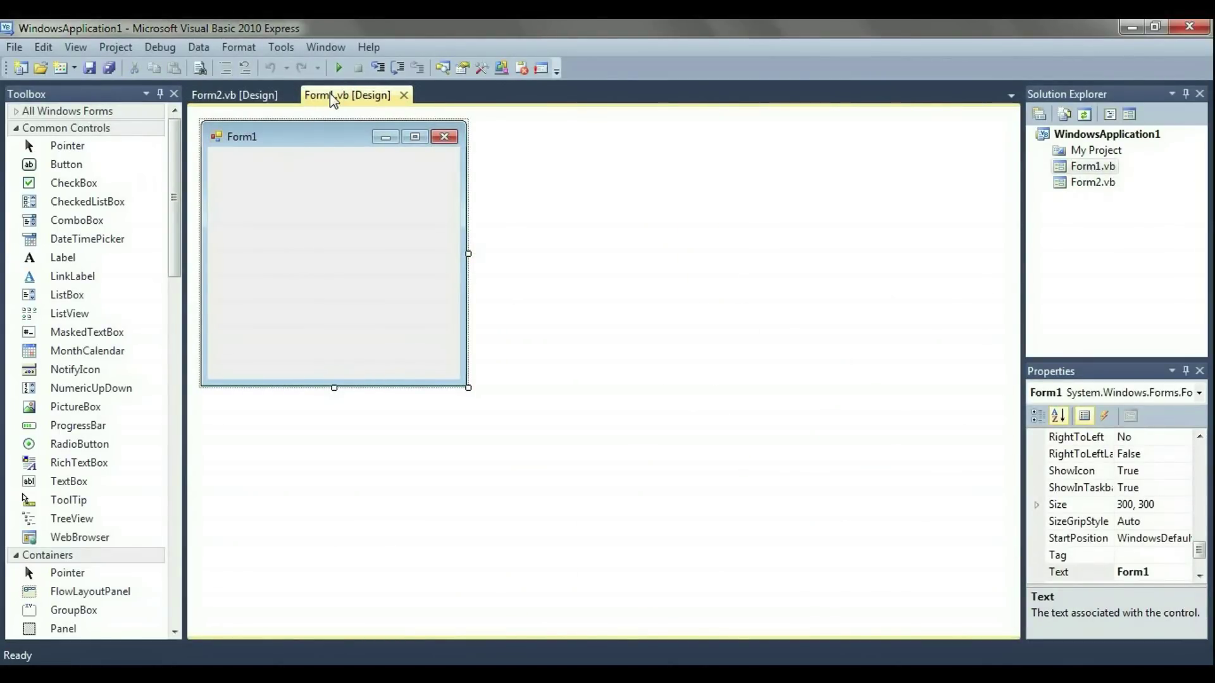
left_click(92, 168)
left_click(286, 236)
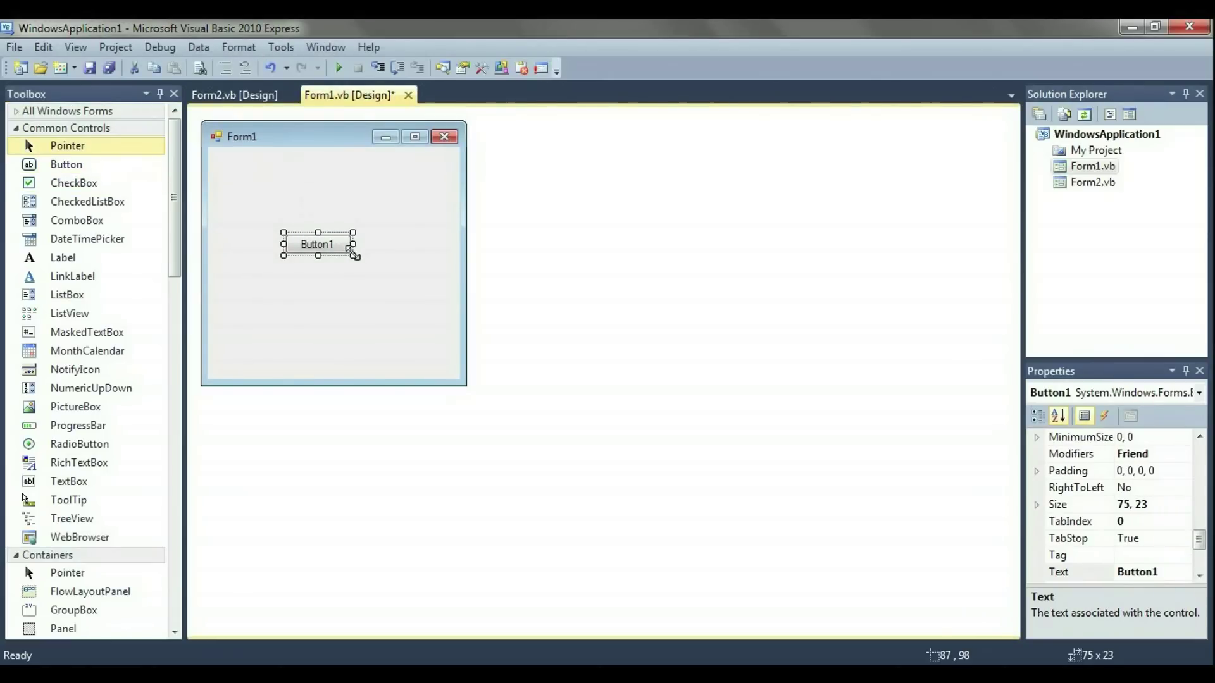
mouse_move(357, 257)
left_mouse_down()
mouse_move(384, 261)
mouse_move(336, 254)
left_mouse_up()
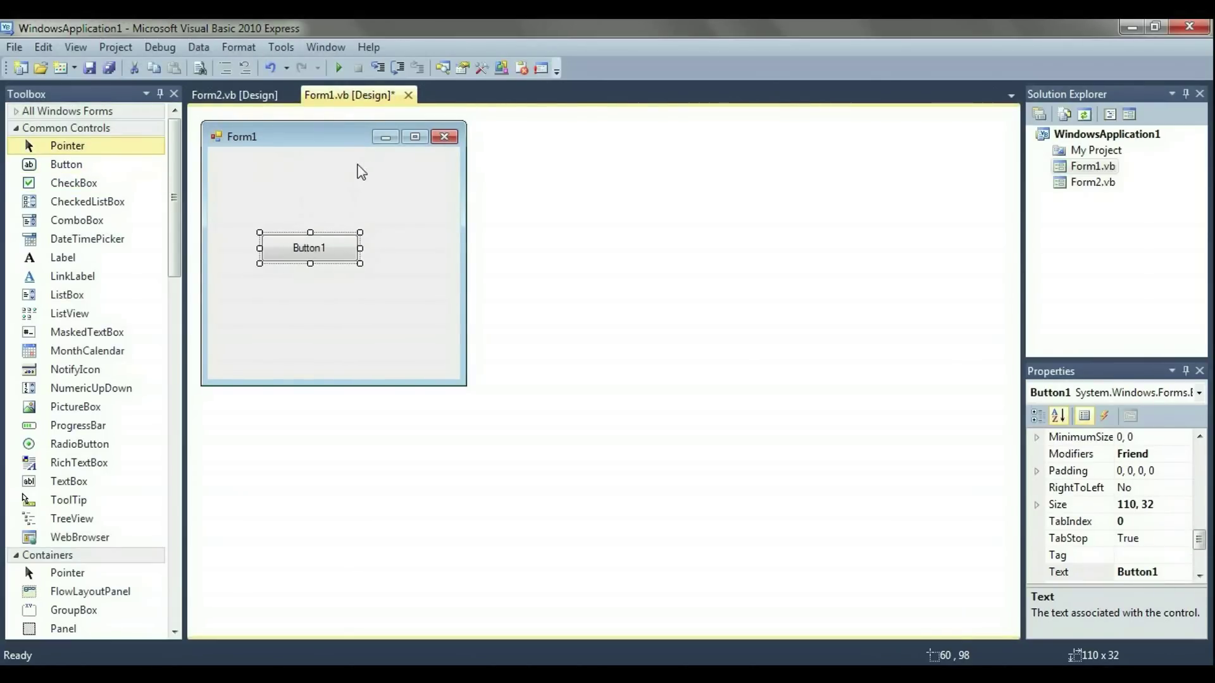
- Write Me.Visible = False and Form2.Visible = True in the Button1_Click handler
double_click(334, 248)
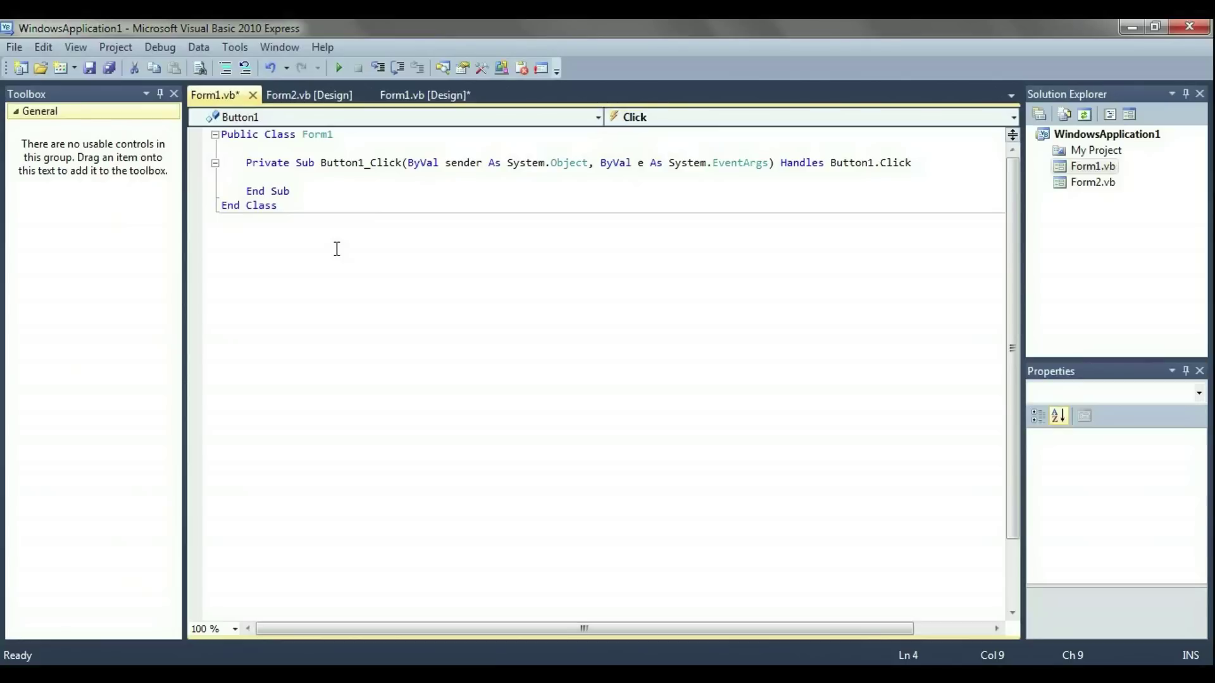
type("Me.vi")
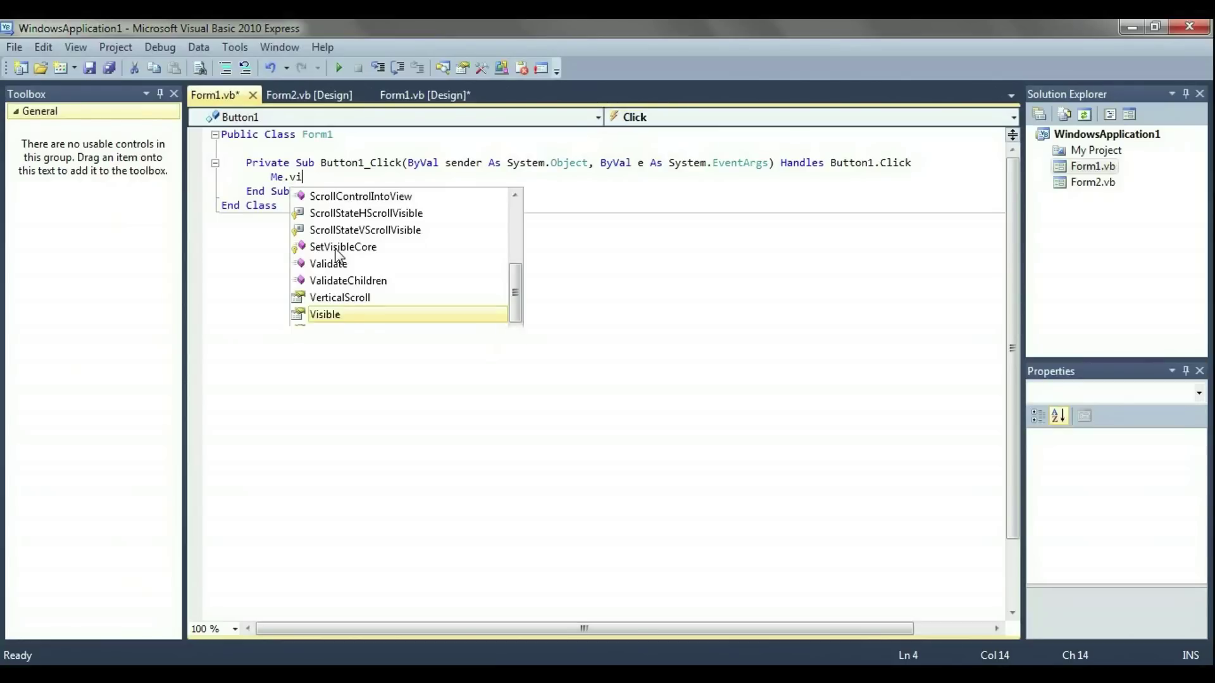
type("s")
key("Tab")
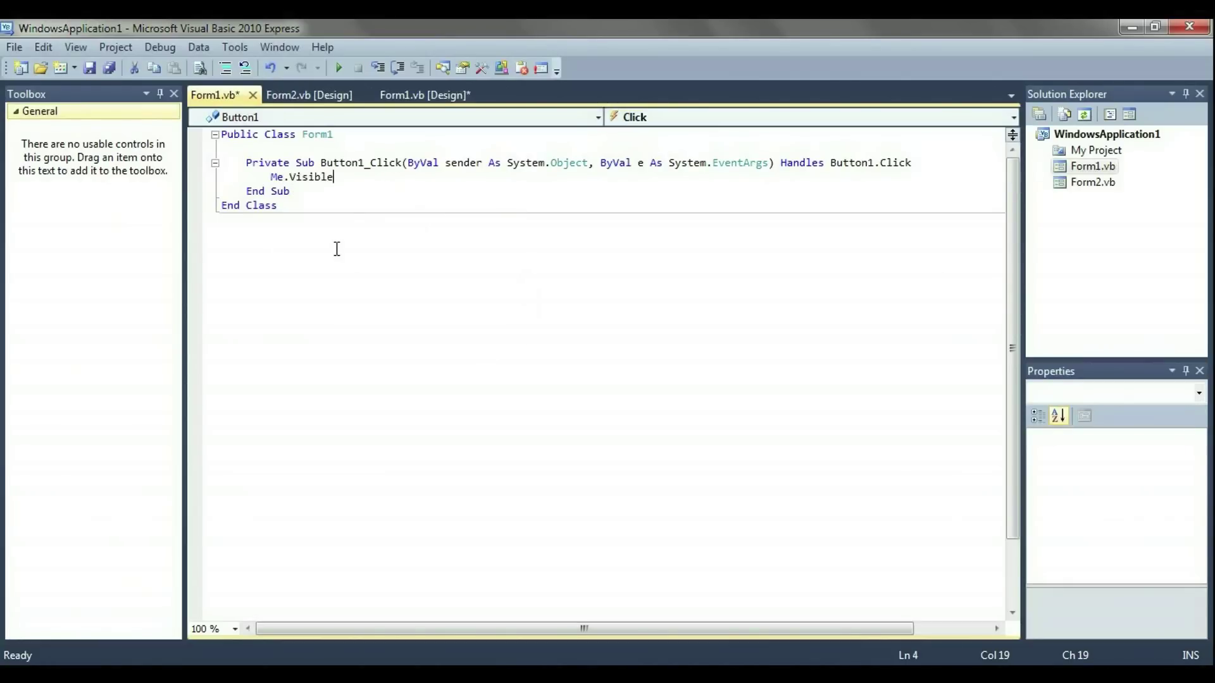
type(" = fa")
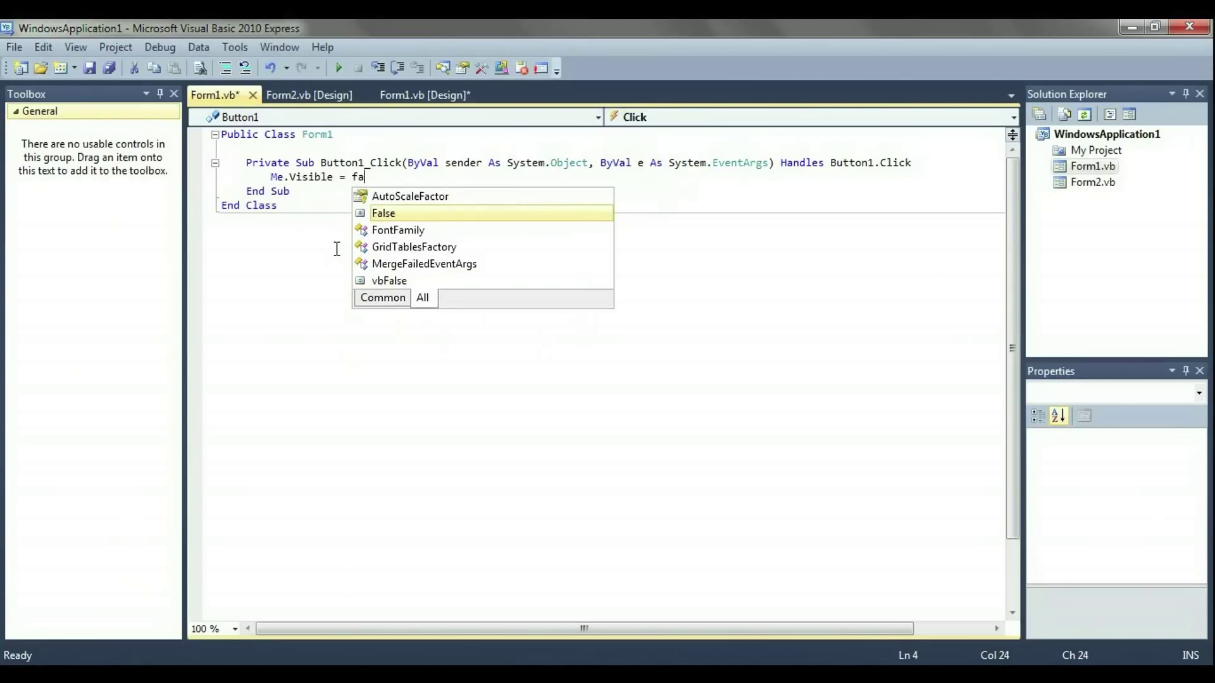
type("lse")
key("Return")
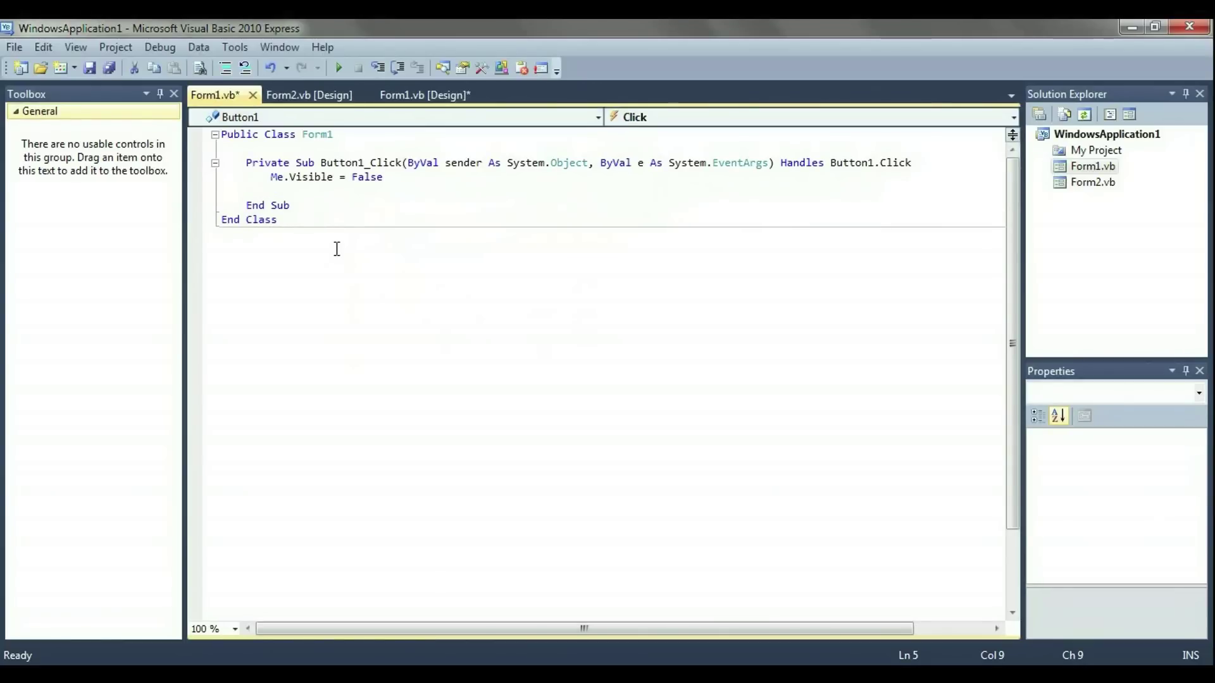
type("for")
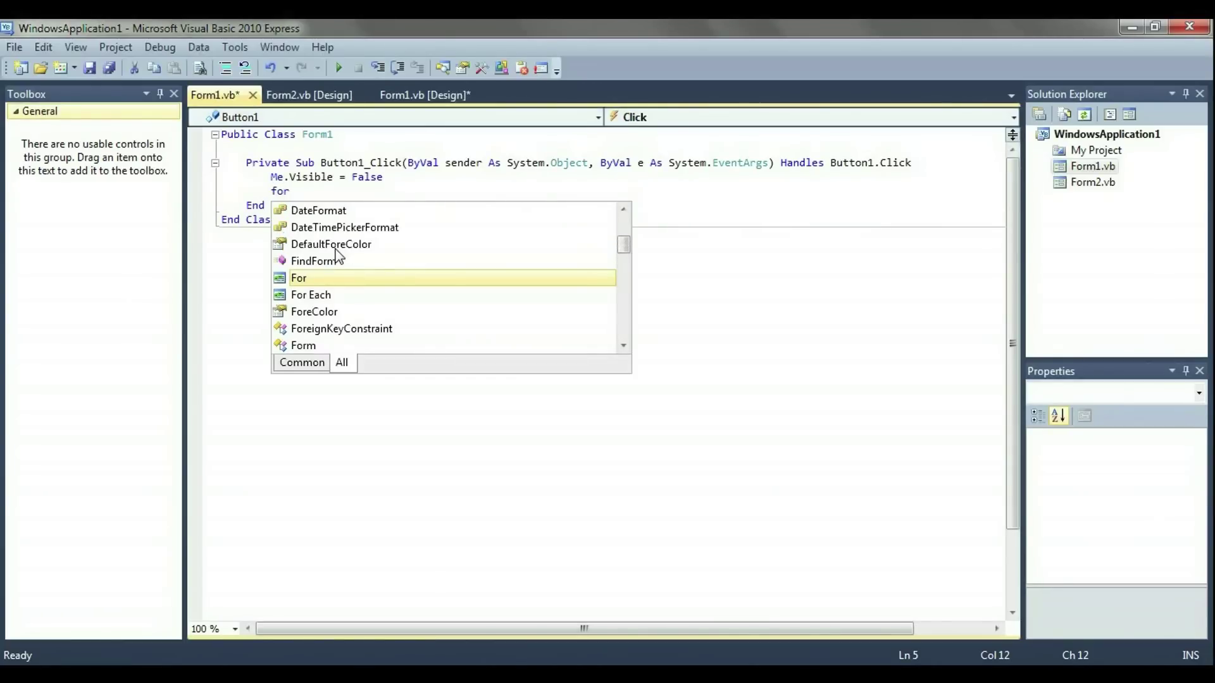
type("m2")
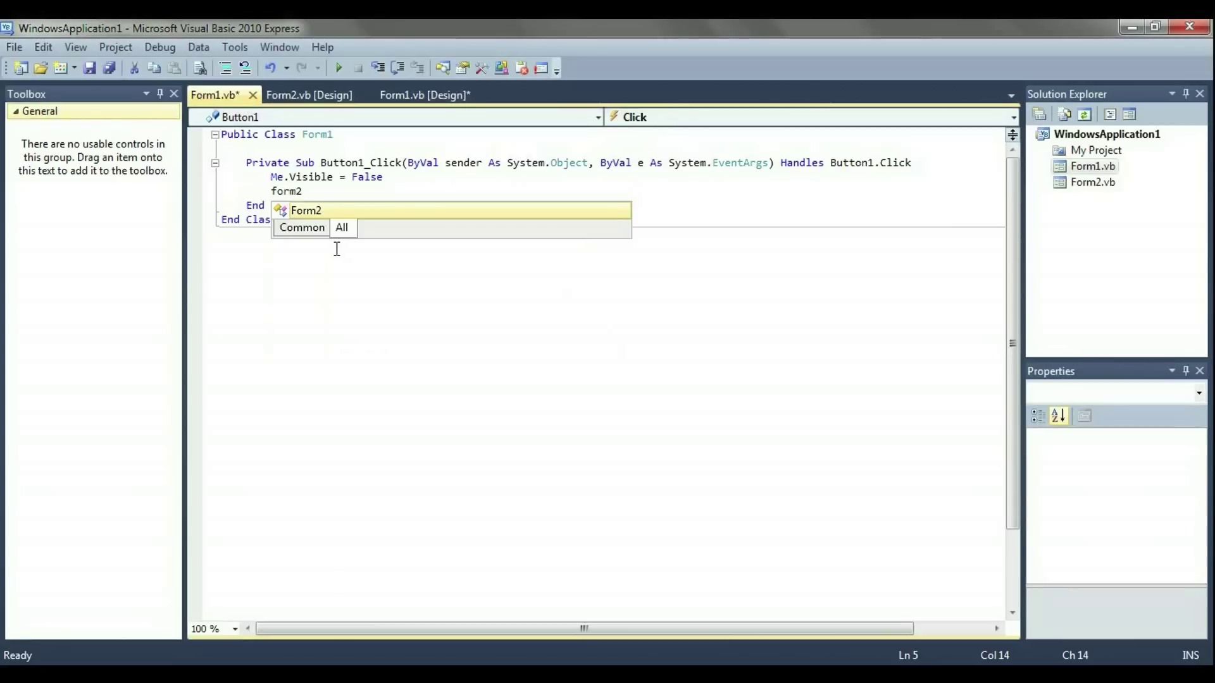
type(".")
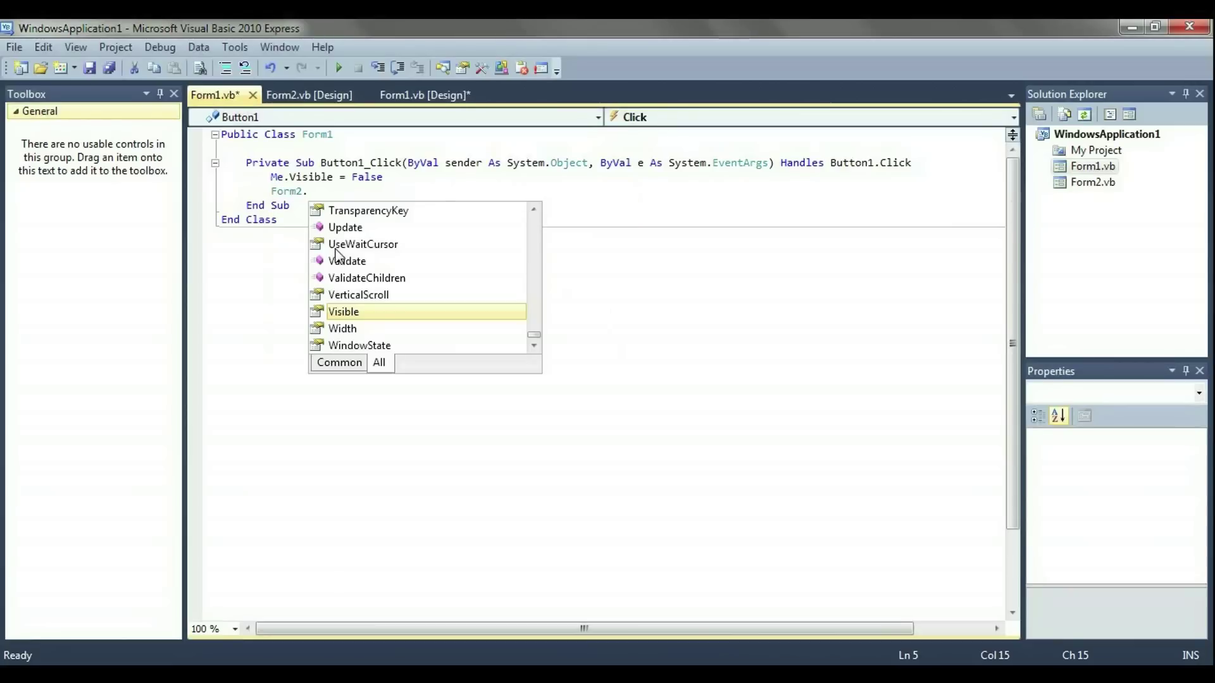
key("Tab")
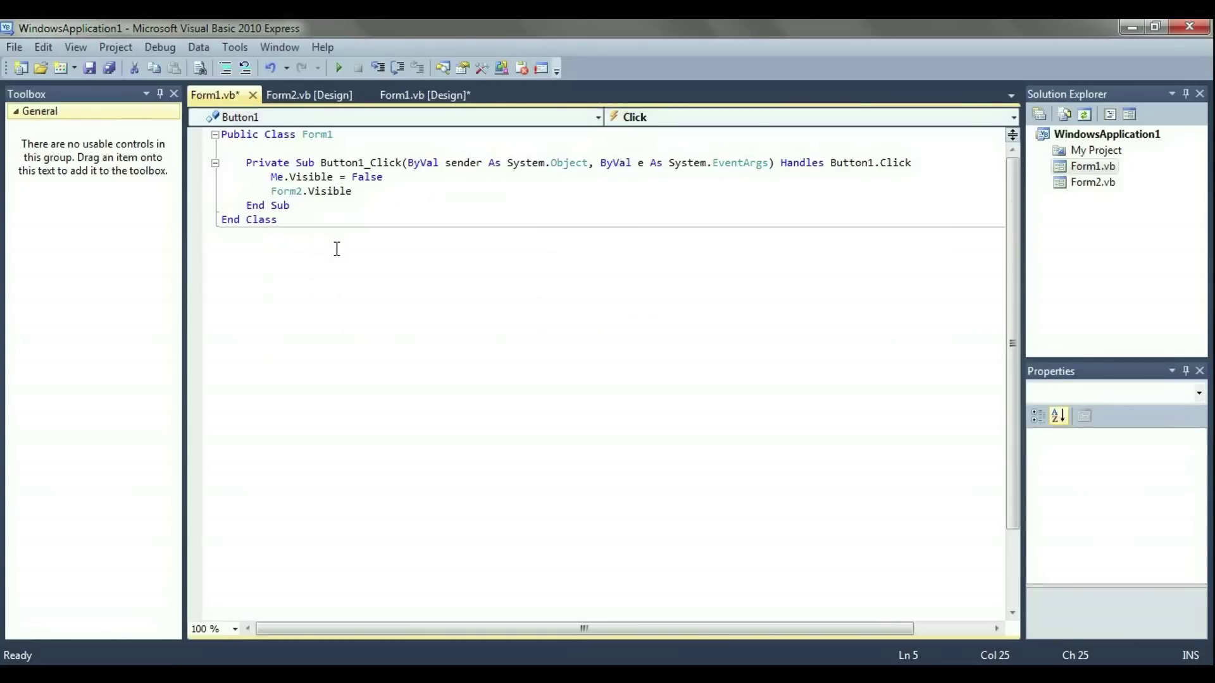
type("= ")
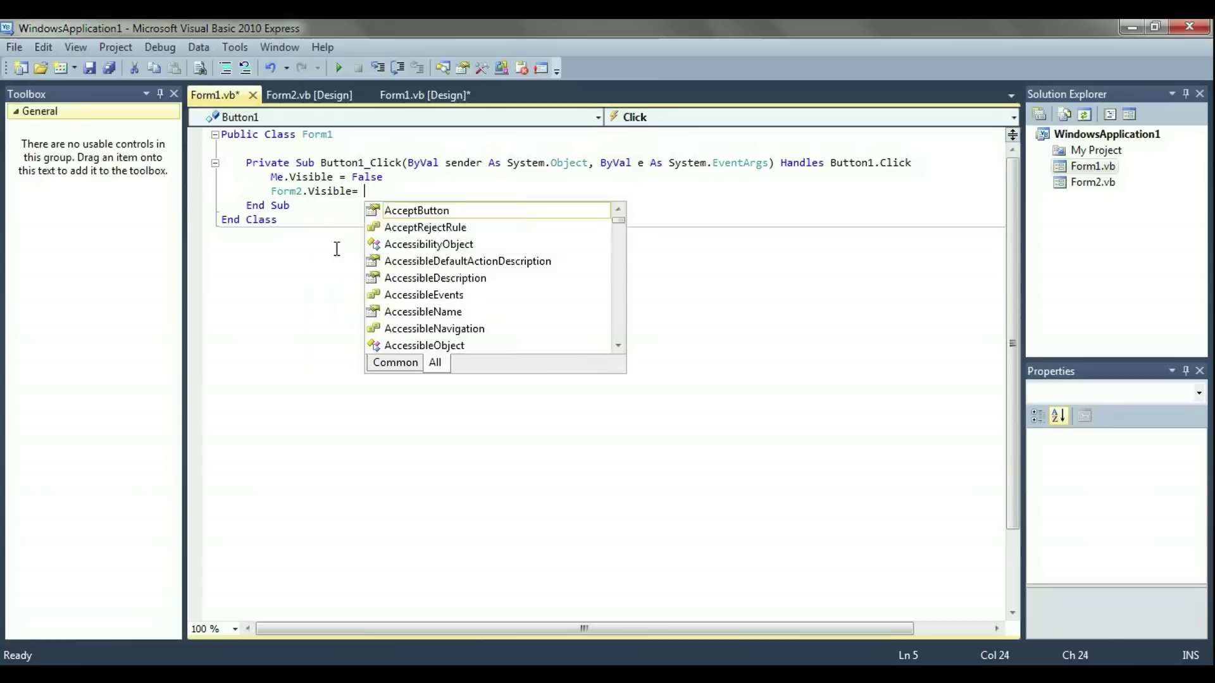
type("true")
key("Return")
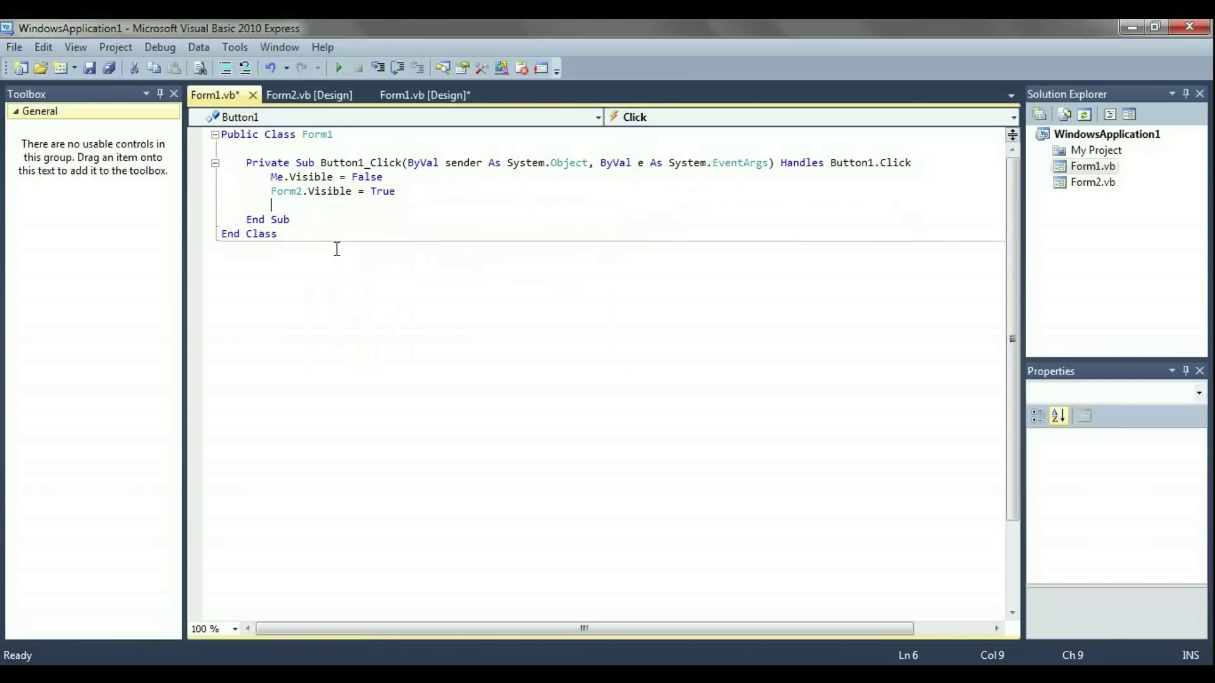
- Start debugging from the Form1 design view and resize the running Form1 window
left_click(326, 96)
left_click(399, 95)
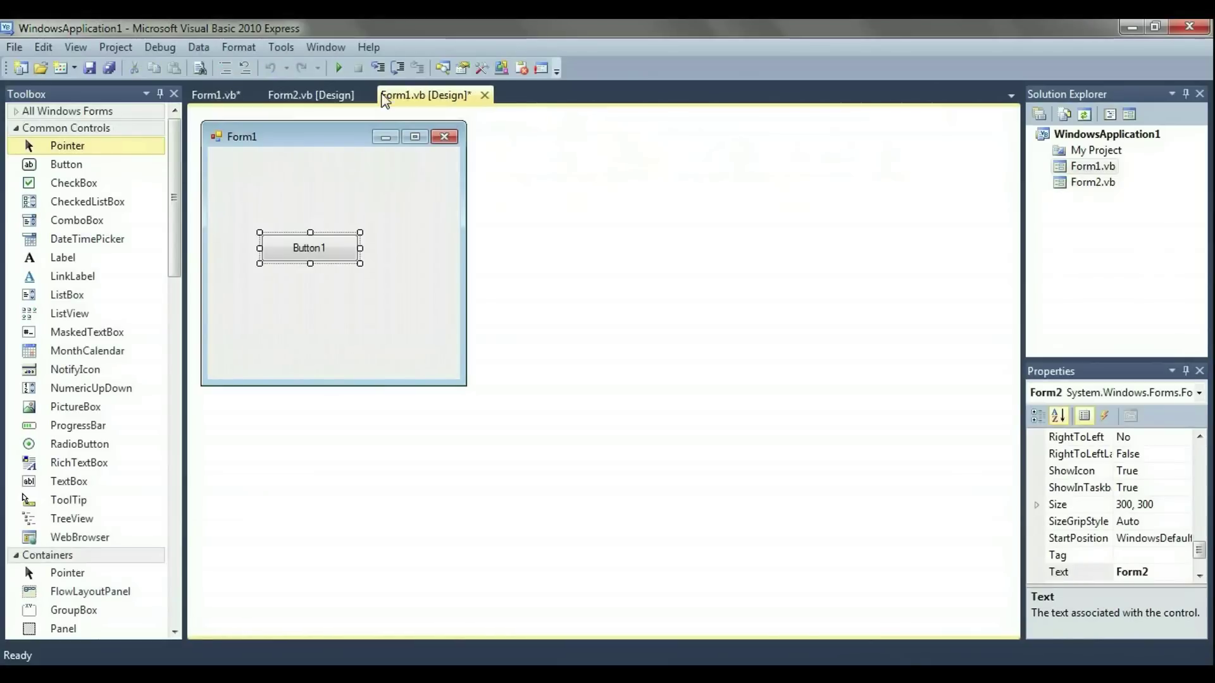
left_click(338, 68)
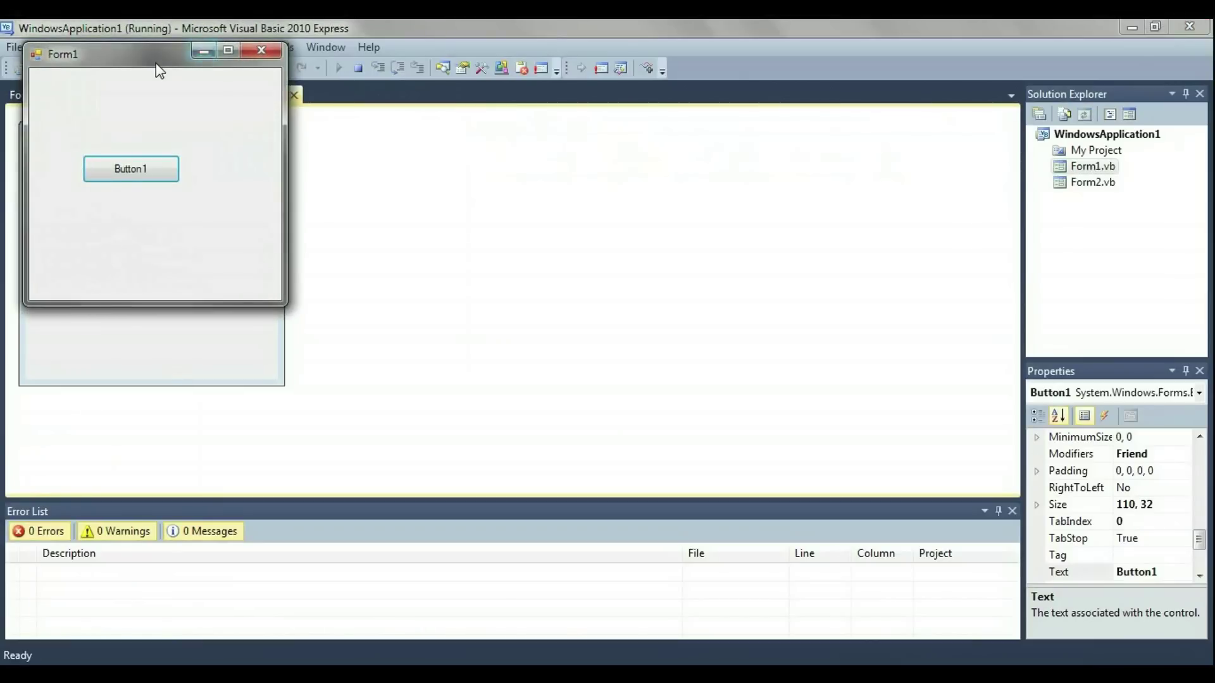
double_click(154, 61)
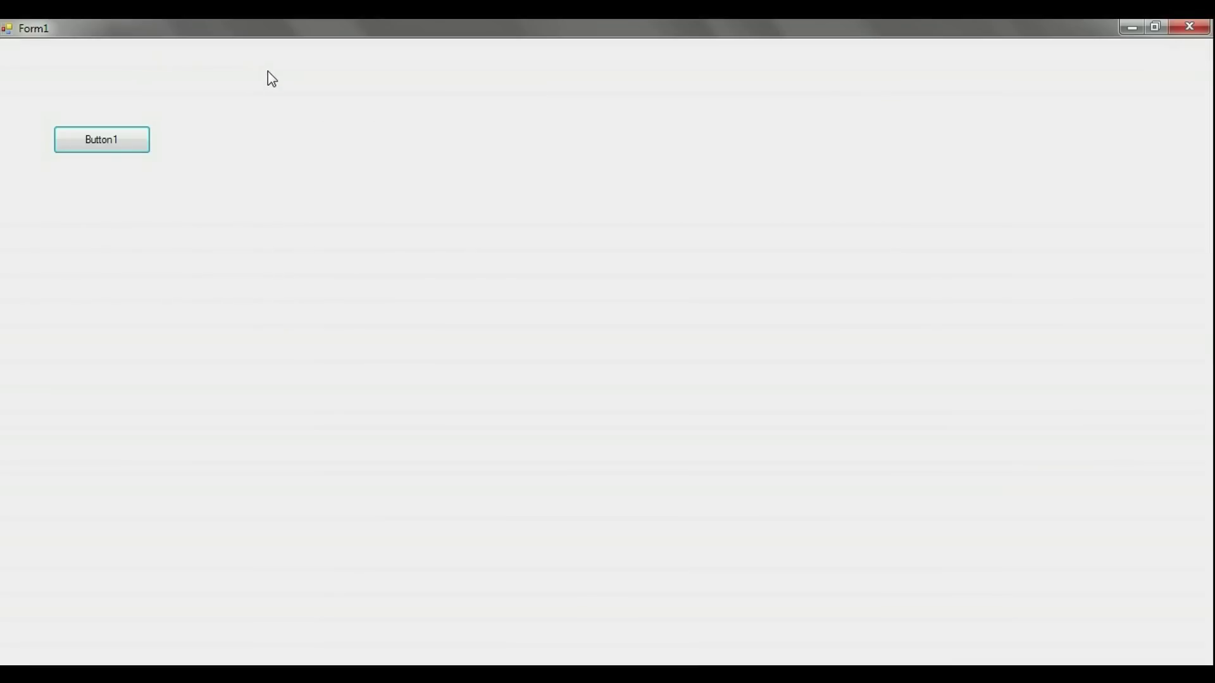
left_click(1160, 28)
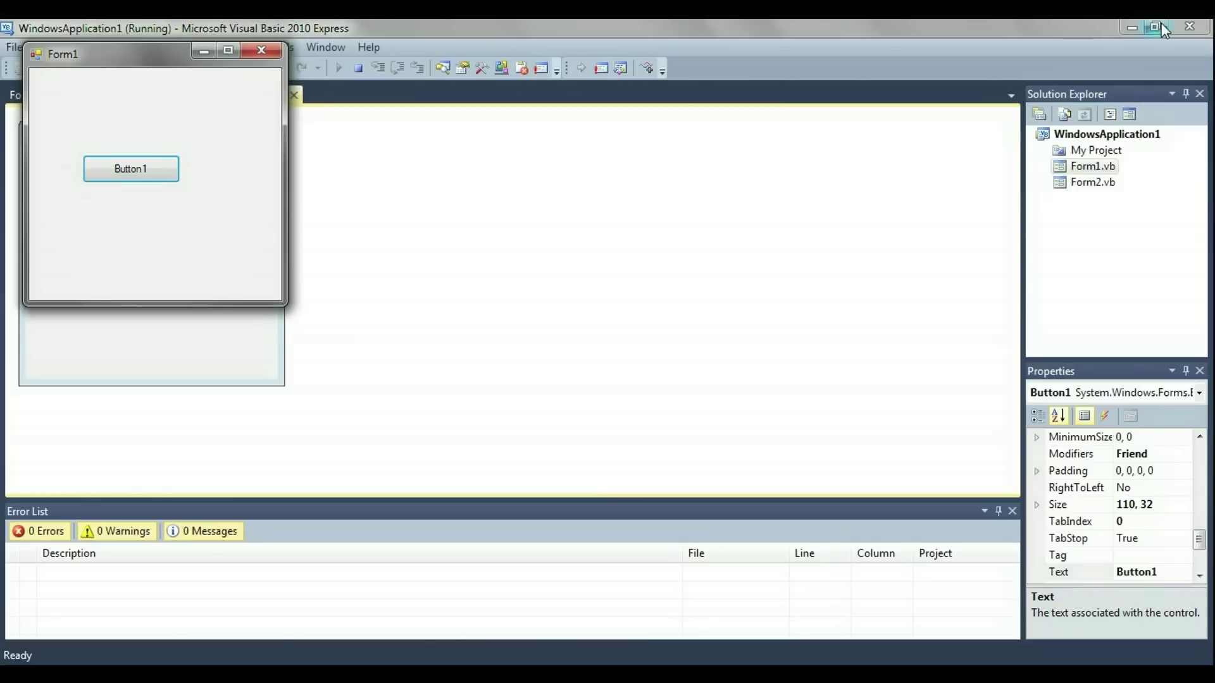
- Confirm Button1 swaps Form1 for Form2, then close Form2 and stop debugging
left_click(155, 178)
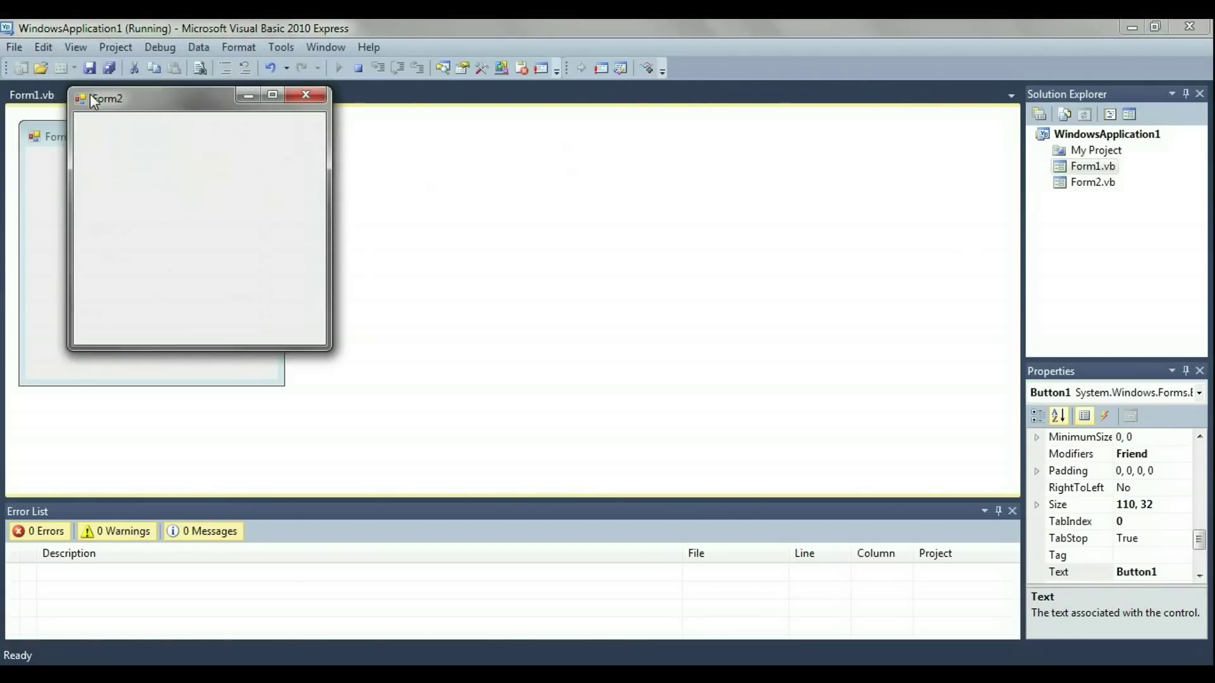
left_click(302, 94)
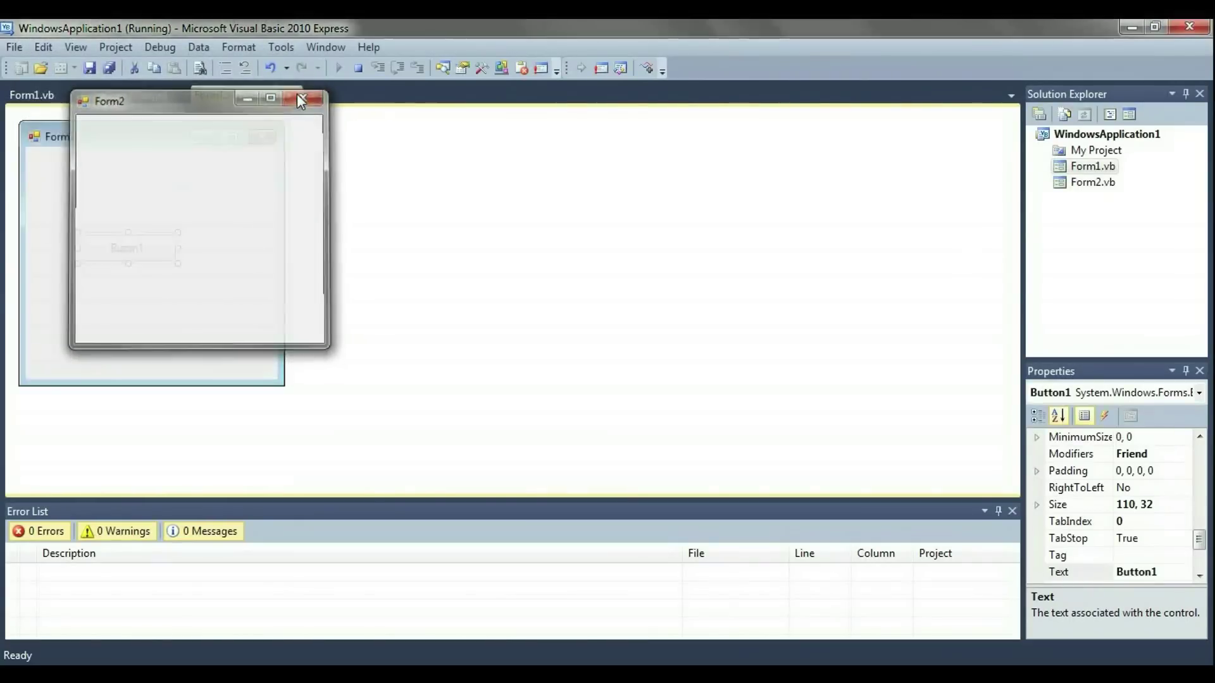
left_click(358, 70)
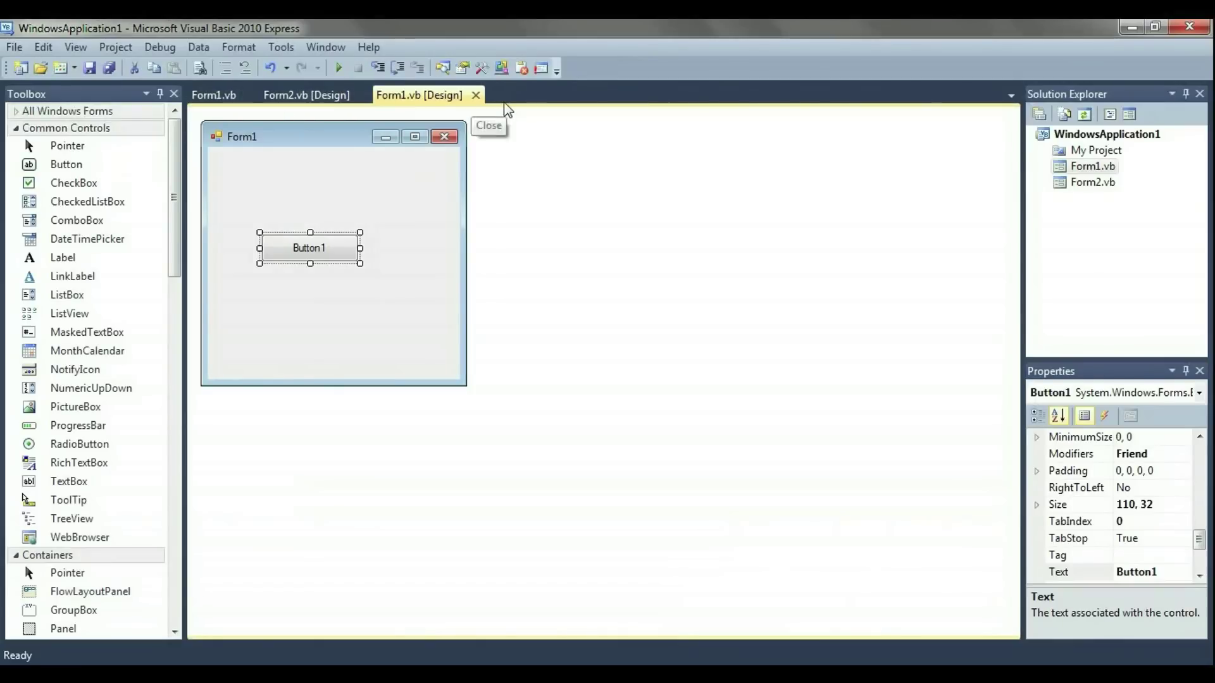